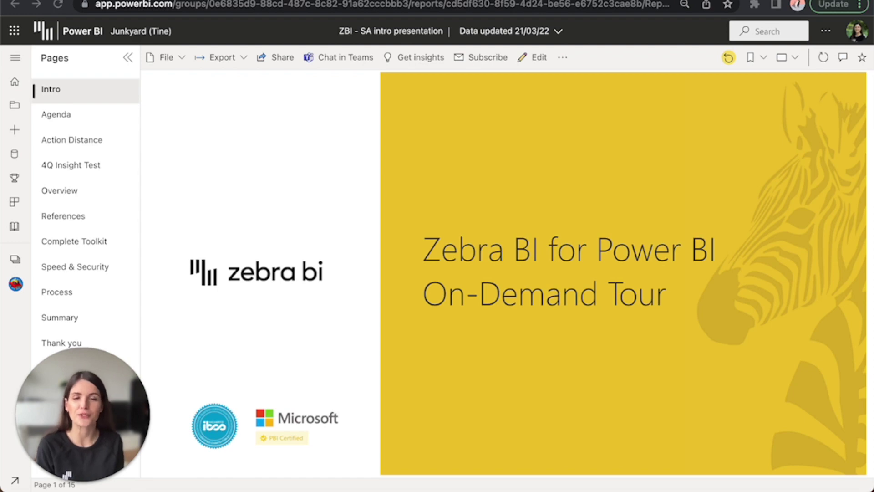
Step: Go to the Agenda page listing introduction, live demo and closing takeaway
left_click(450, 353)
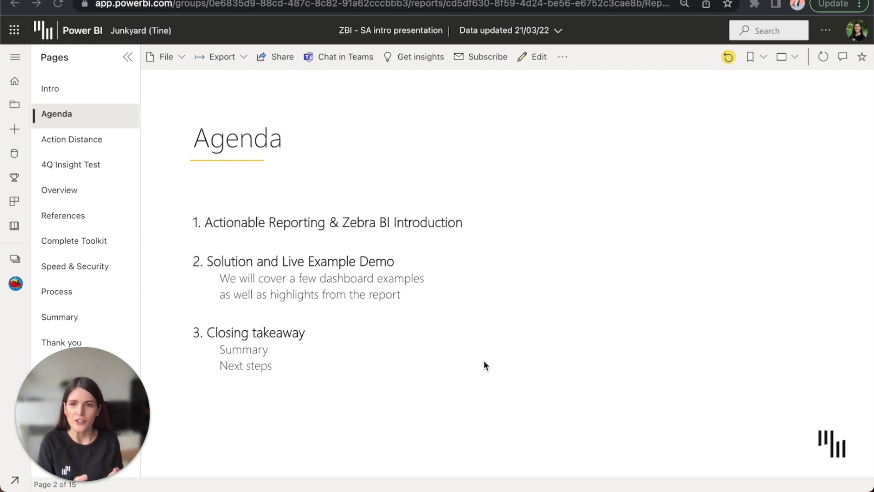
Step: View the Action Distance page, then advance to the 4Q Insight Test page
left_click(54, 141)
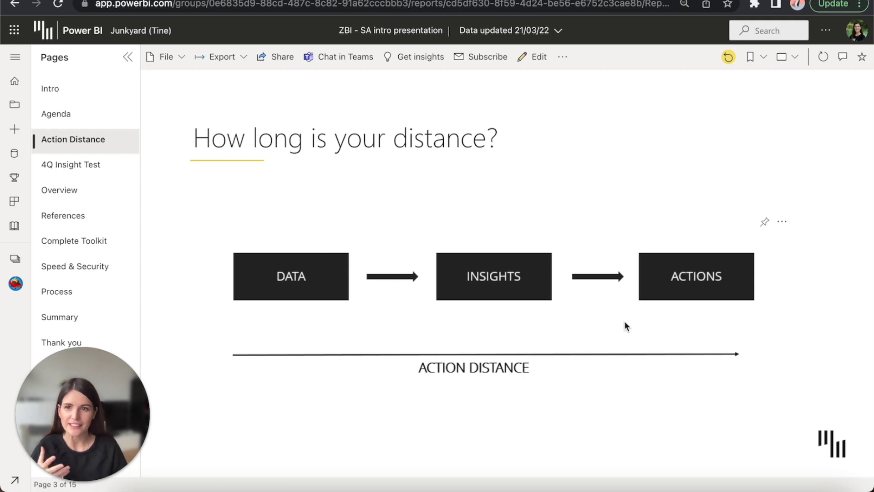
key("ctrl+Page_Down")
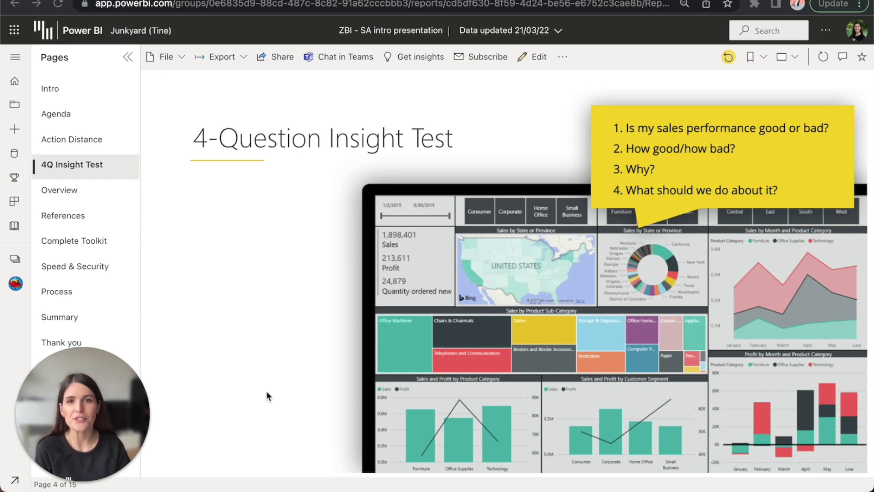
Step: On Overview, drill through the EBITDA card to DT - Detail, return, and show EBITDA as monthly columns
key("Page_Down")
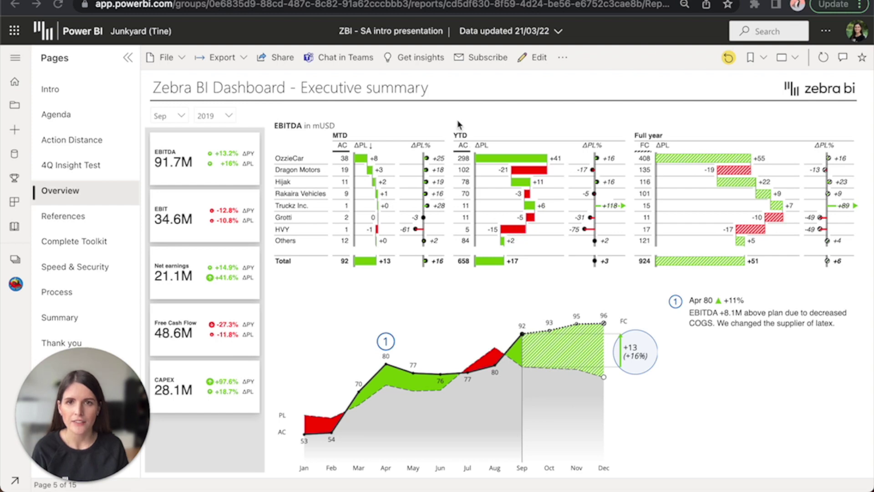
right_click(248, 147)
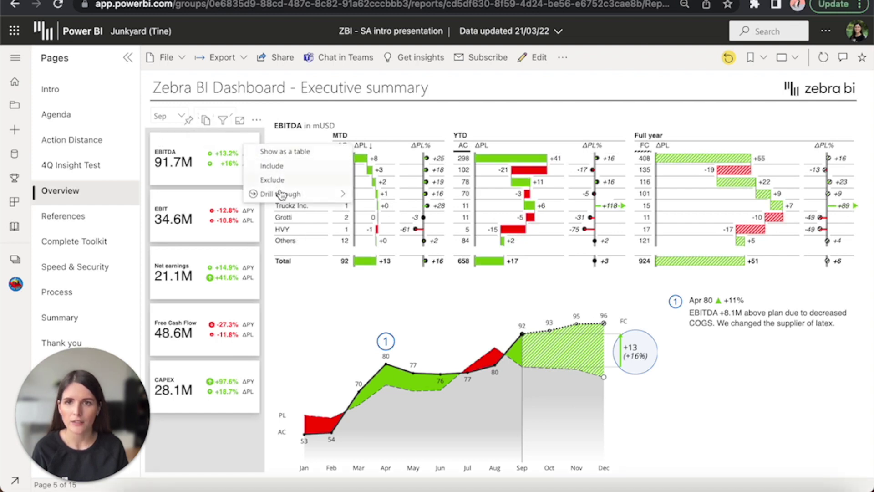
mouse_move(280, 194)
left_click(391, 195)
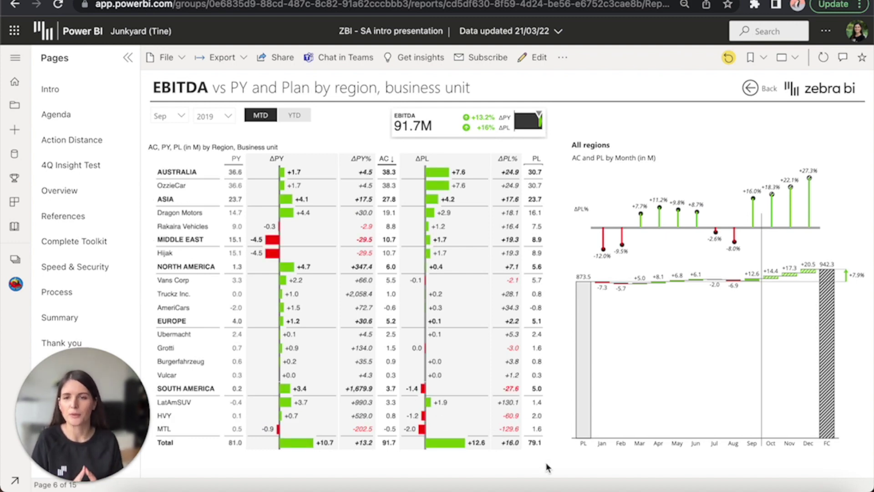
left_click(755, 88)
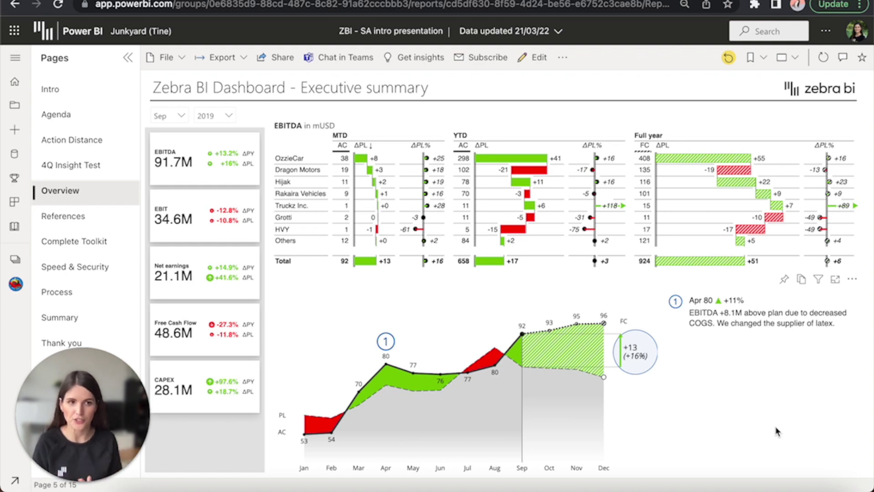
left_click(741, 370)
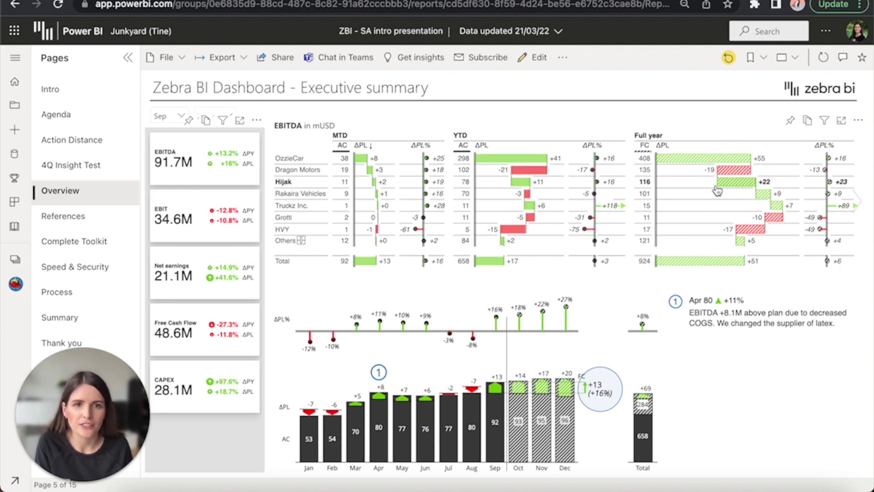
mouse_move(646, 243)
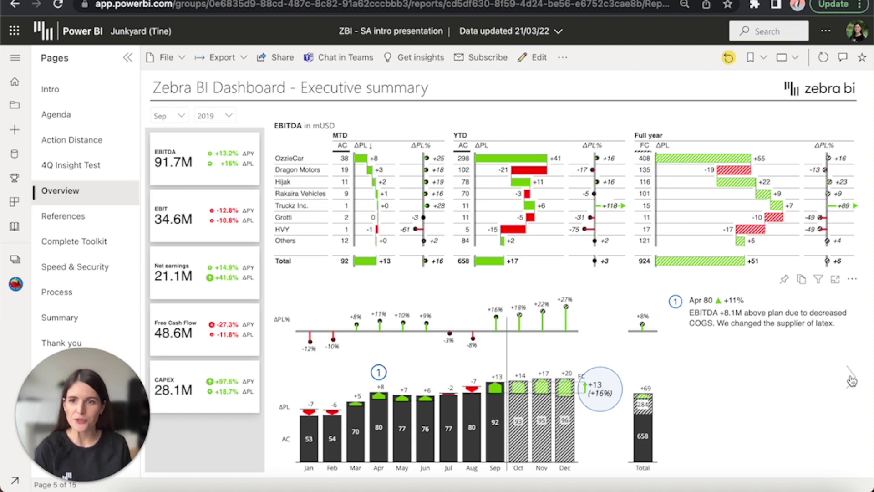
left_click(851, 380)
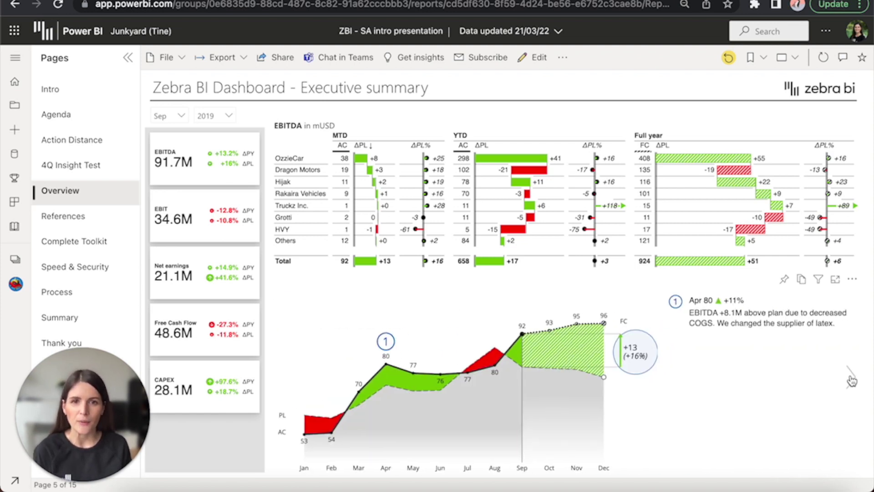
Step: Cycle the lower EBITDA chart through waterfall, ΔPL% pins and variance area, then select the Zebra BI Cards visual
left_click(852, 380)
left_click(851, 380)
left_click(851, 380)
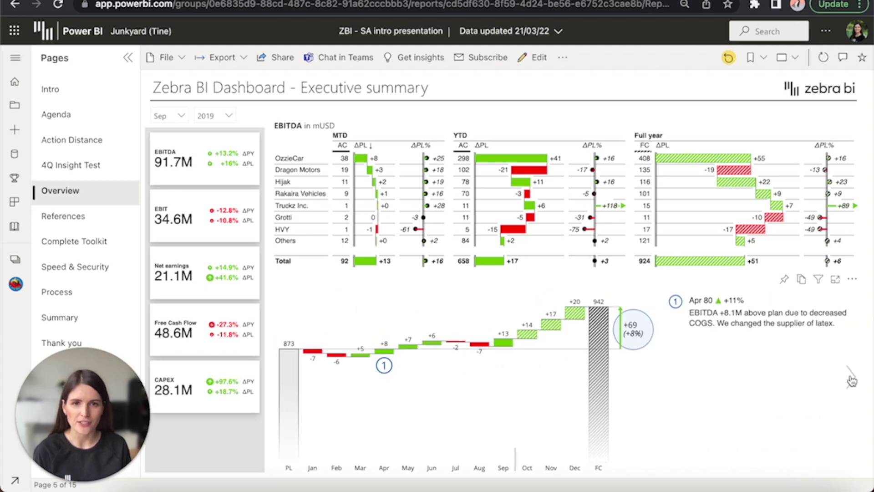
left_click(851, 380)
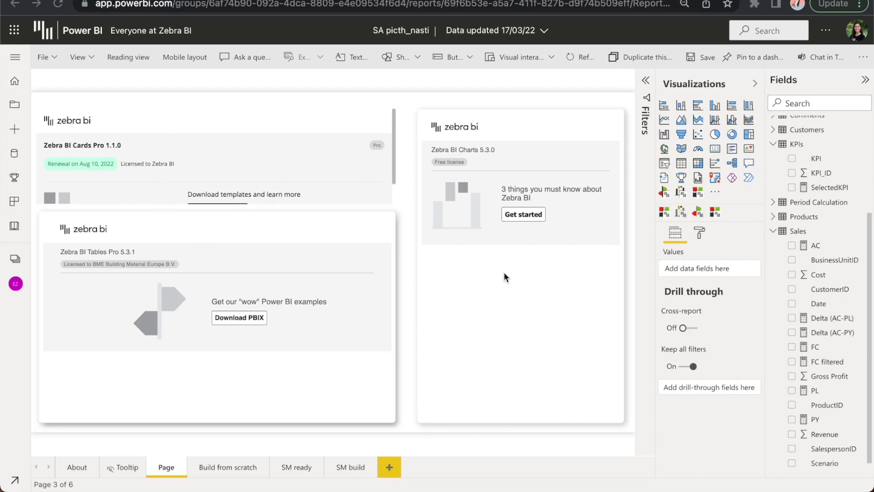
left_click(306, 118)
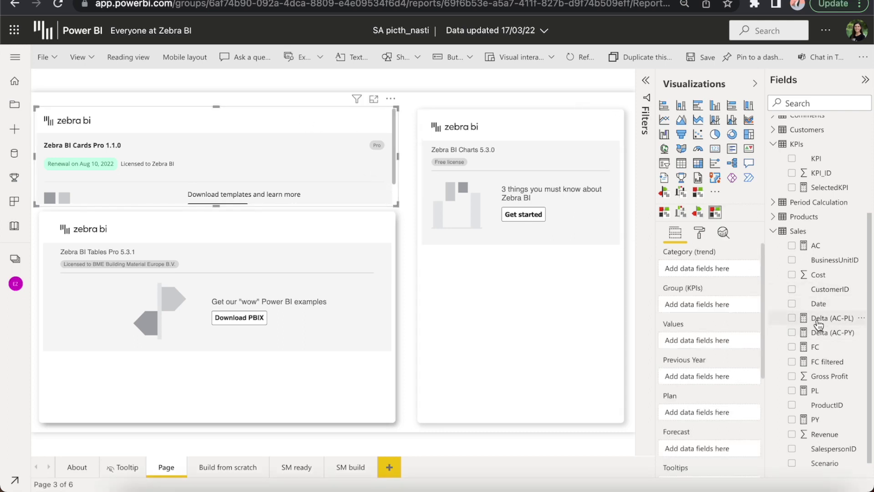
Step: Bind AC, KPI, PL and PY to the Cards visual and move the Cost card to second place
left_click_drag(812, 246, 711, 345)
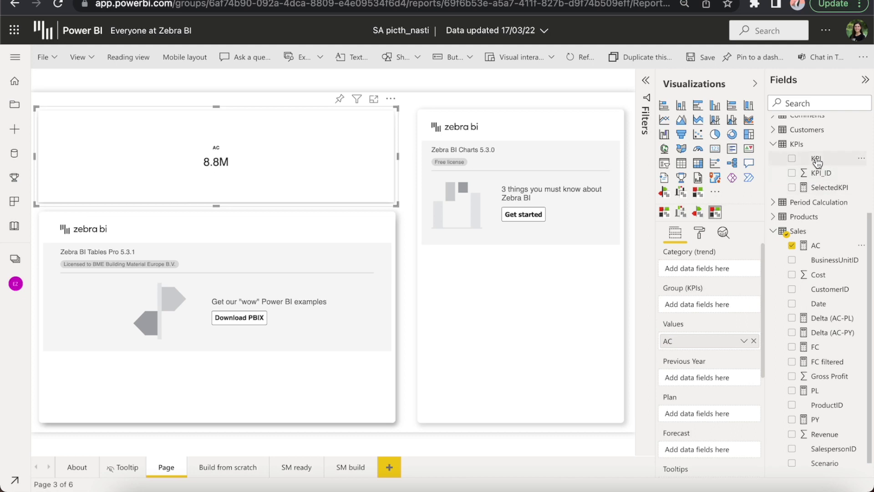
left_click_drag(817, 161, 713, 305)
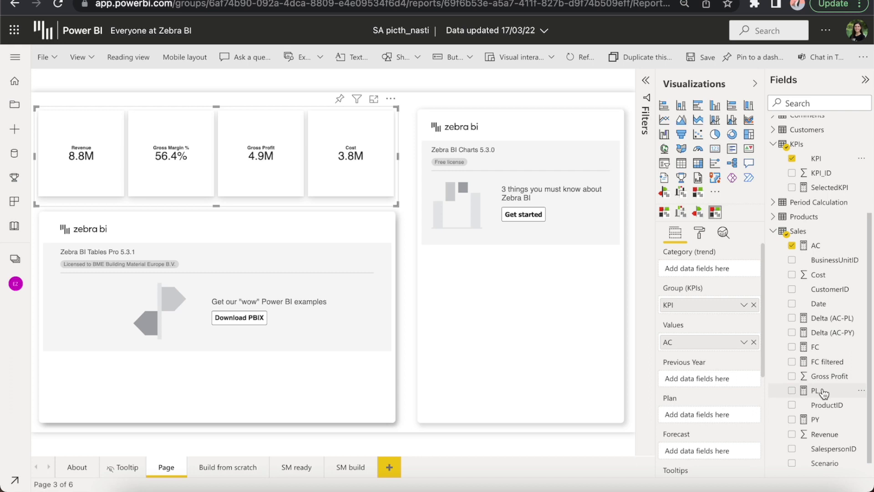
left_click_drag(824, 392, 716, 412)
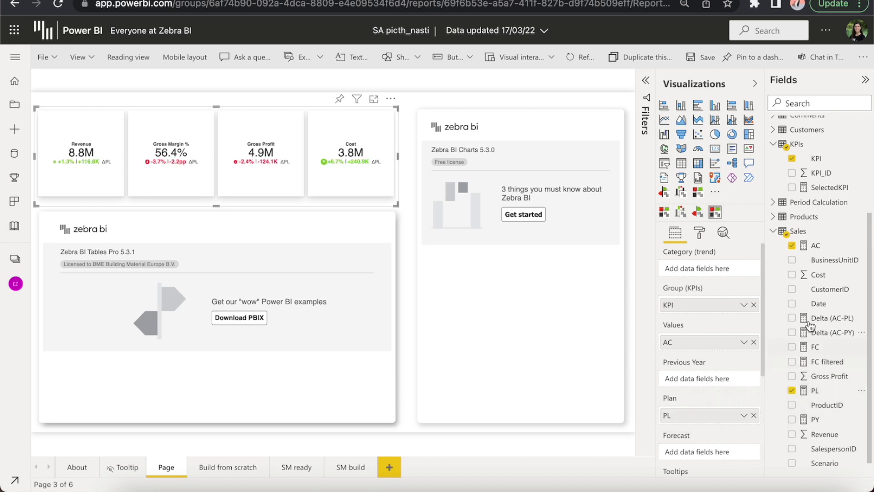
left_click_drag(804, 419, 698, 384)
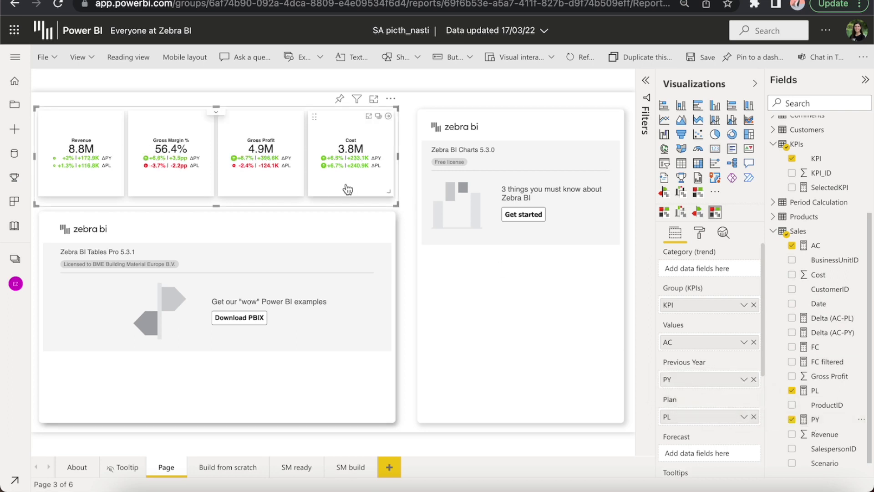
left_click_drag(314, 118, 227, 120)
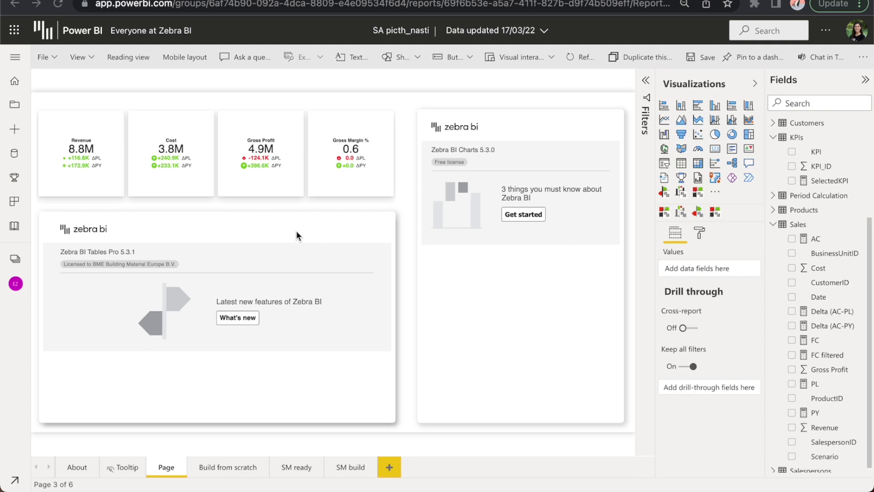
Step: Bind BusinessUnit, AC, PL and PY to the Zebra BI table and move ΔPL before ΔPY
left_click(279, 231)
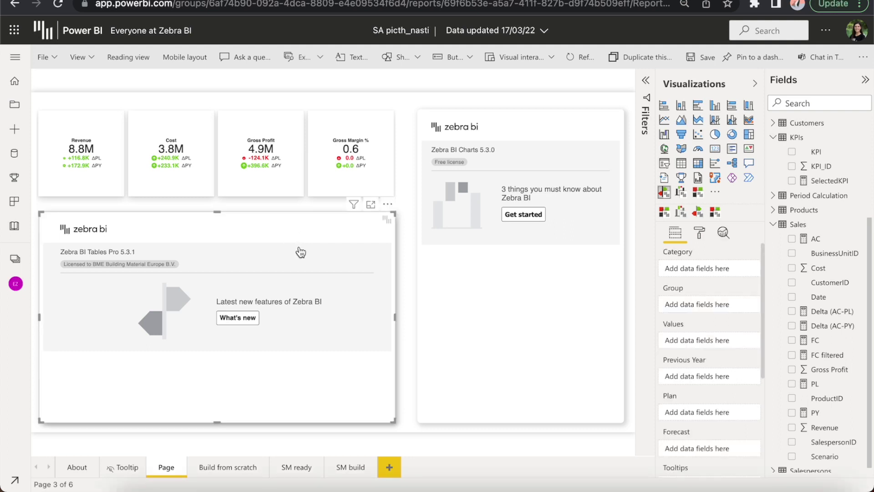
scroll(805, 130, "up", 3)
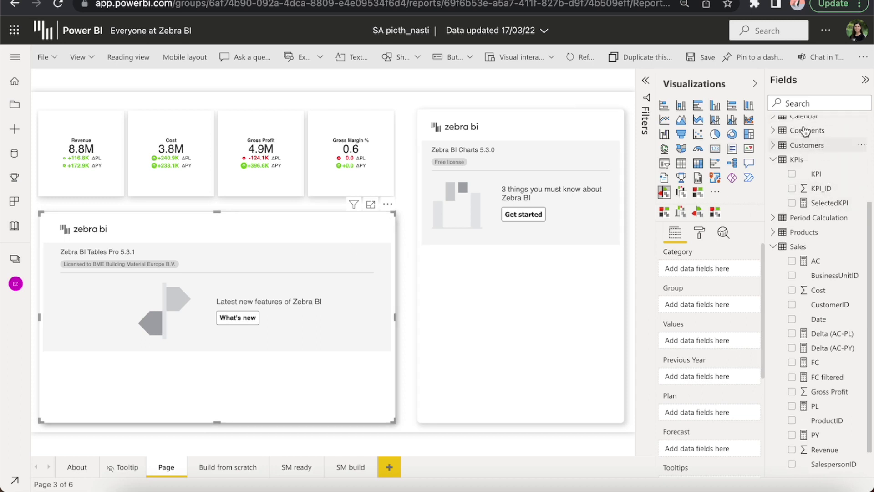
left_click_drag(817, 139, 720, 269)
scroll(832, 330, "down", 1)
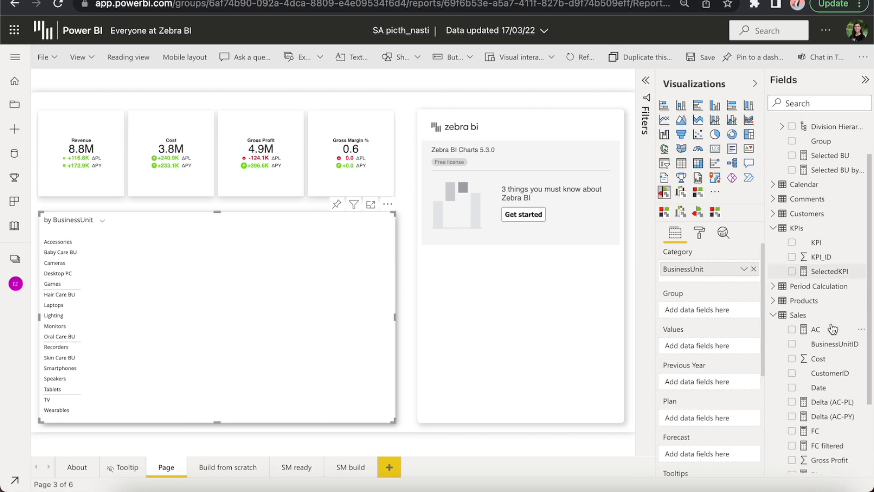
left_click_drag(819, 332, 677, 344)
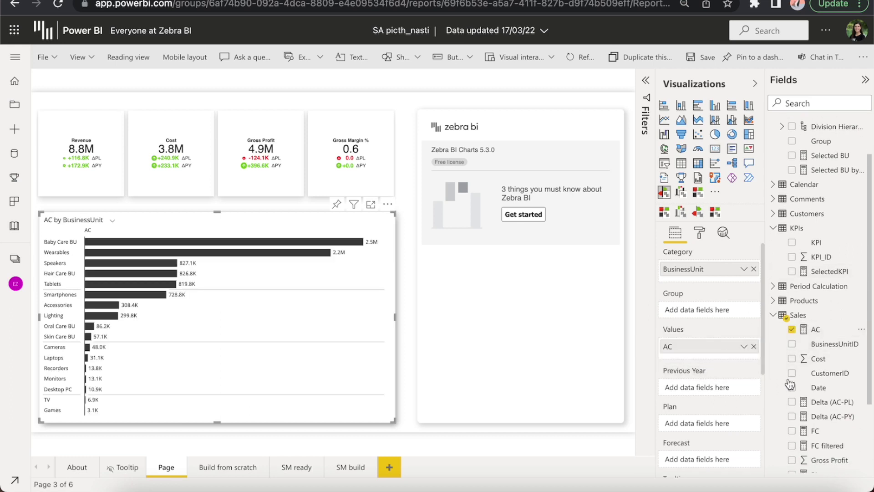
scroll(803, 391, "down", 2)
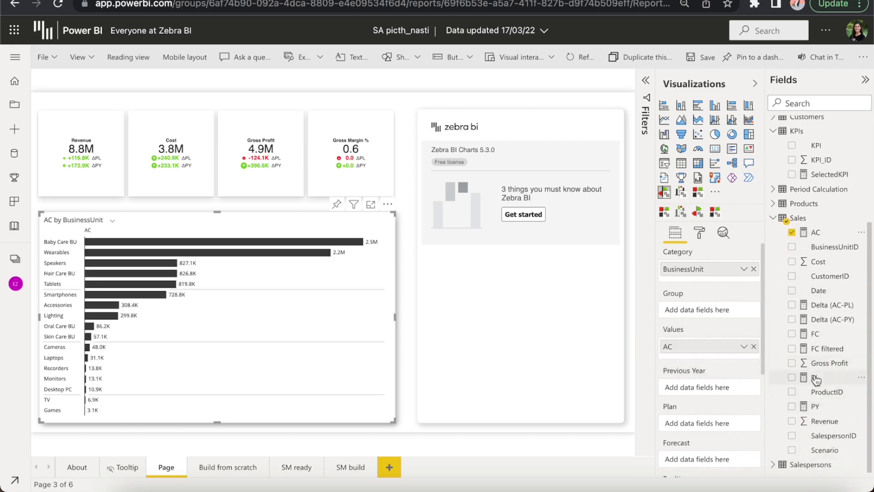
left_click_drag(818, 381, 703, 424)
left_click_drag(809, 415, 703, 388)
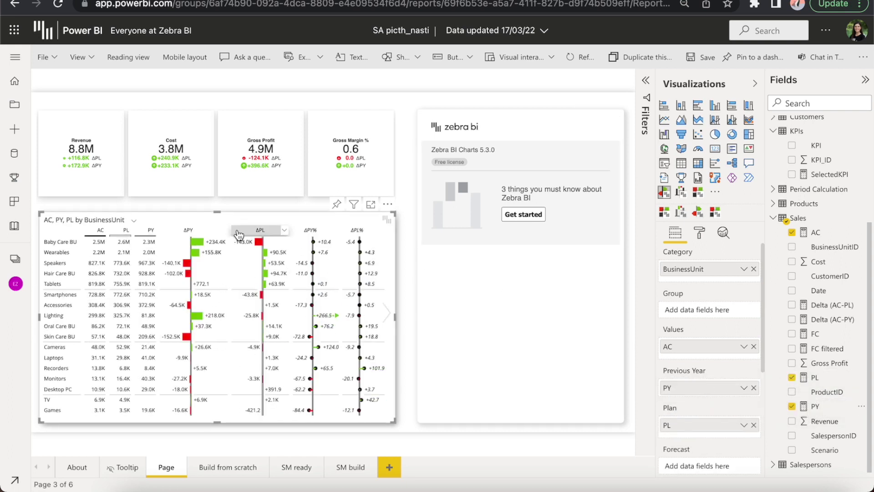
left_click_drag(237, 233, 175, 233)
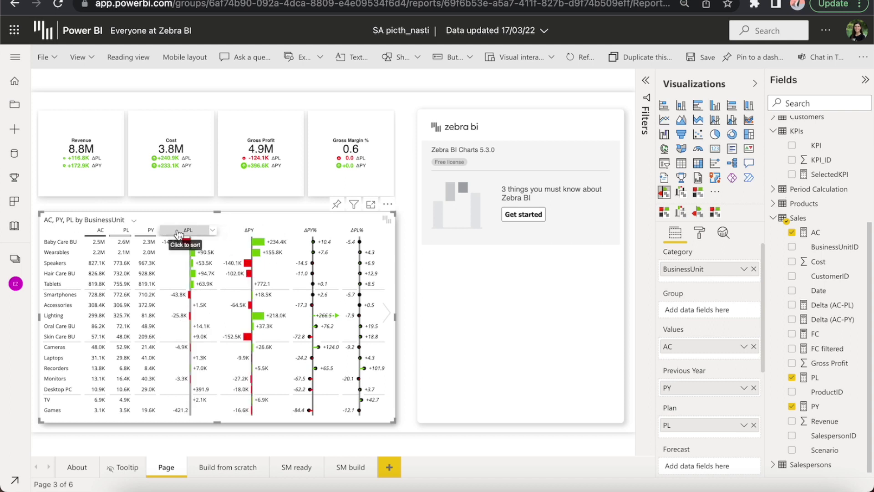
Step: Shade the ΔPL column light grey and group the table rows by Division
left_click(212, 233)
left_click(174, 302)
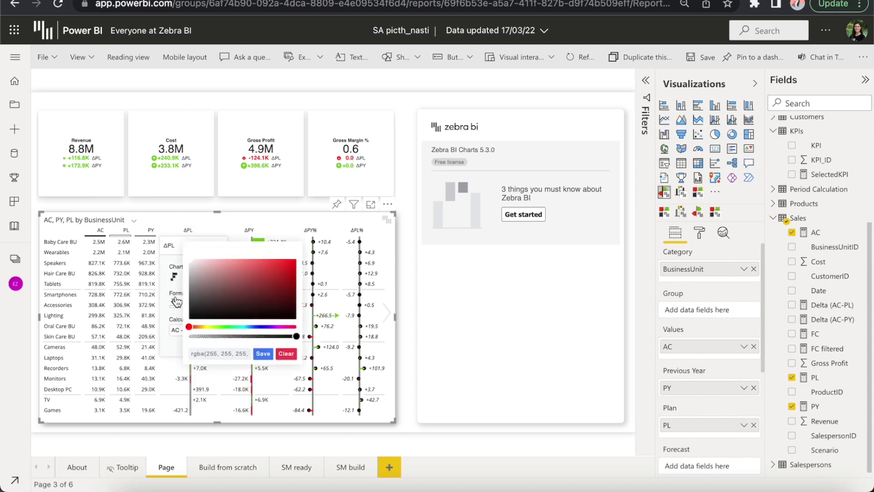
left_click(190, 272)
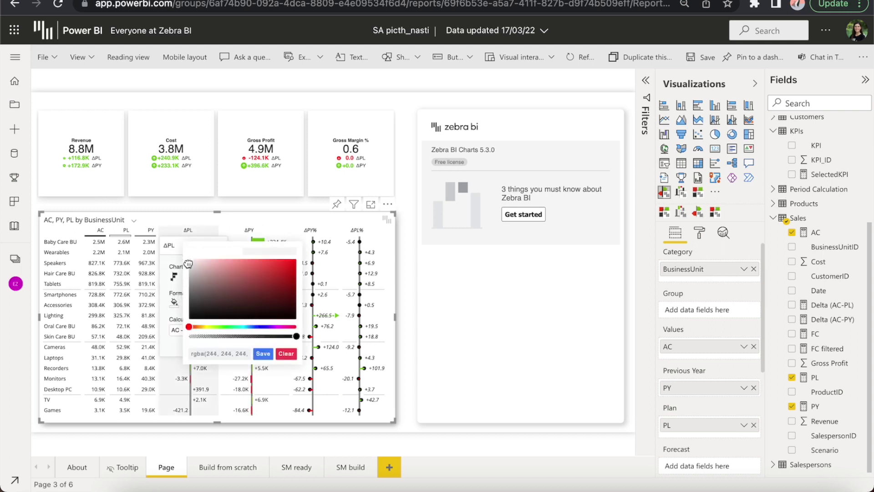
left_click(267, 354)
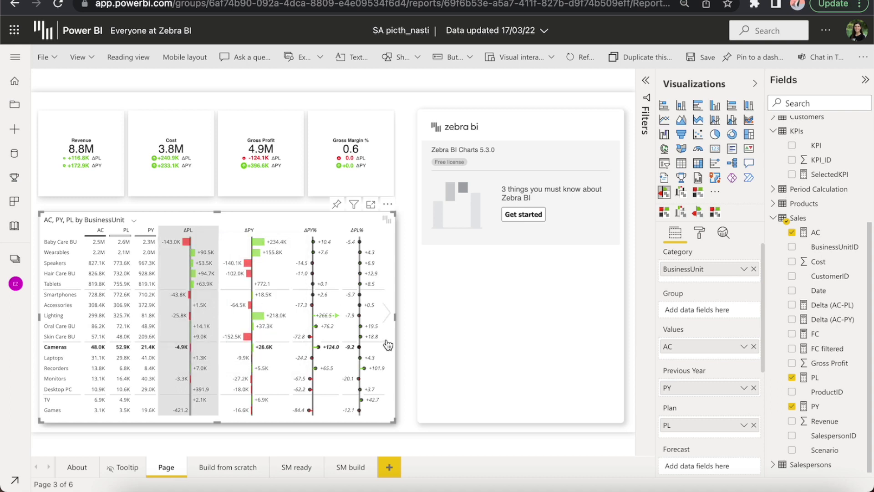
scroll(801, 273, "up", 4)
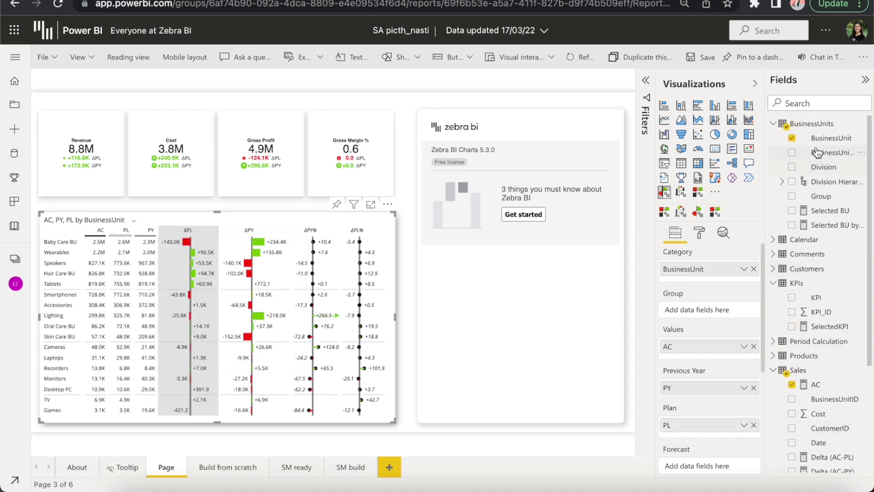
left_click_drag(819, 168, 705, 266)
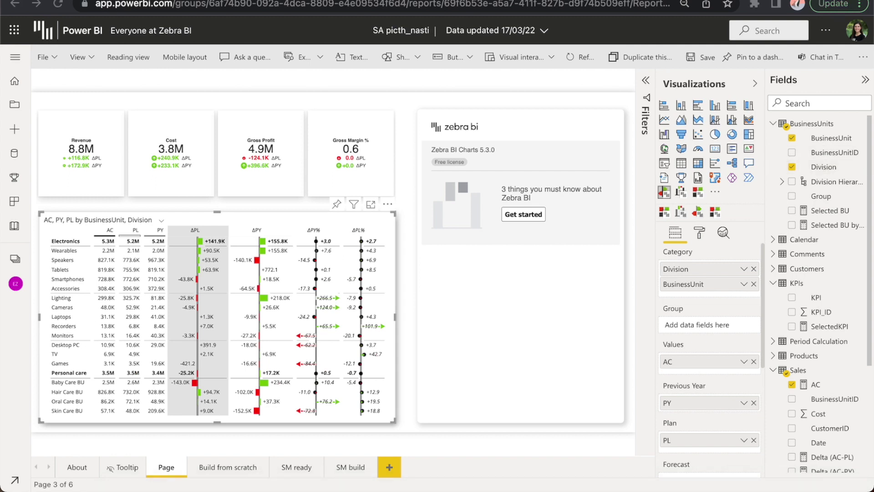
Step: Bind Calendar Month, AC, PL and PY to the empty Zebra BI chart
left_click(574, 266)
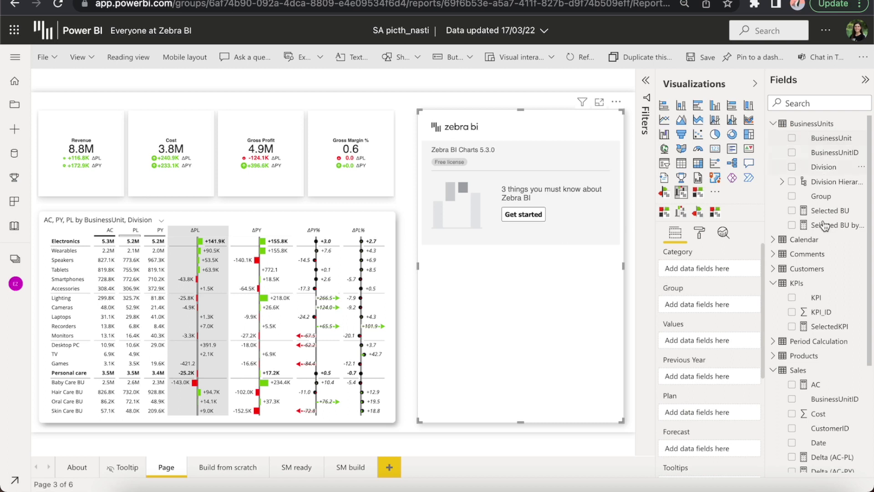
left_click(782, 240)
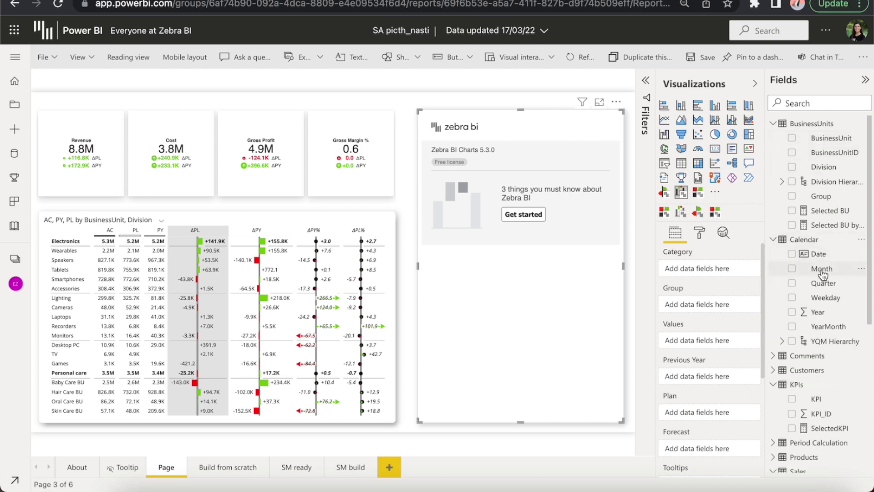
left_click_drag(819, 269, 728, 273)
scroll(794, 391, "down", 3)
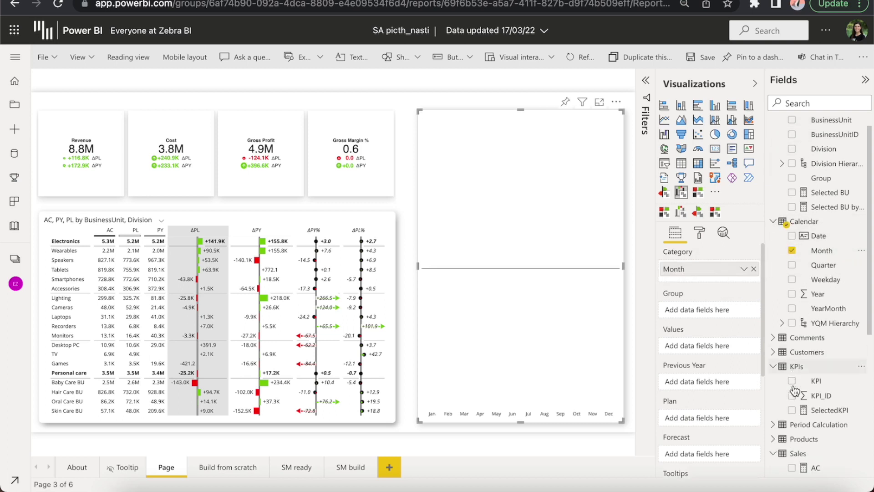
left_click_drag(794, 391, 691, 330)
scroll(814, 402, "down", 3)
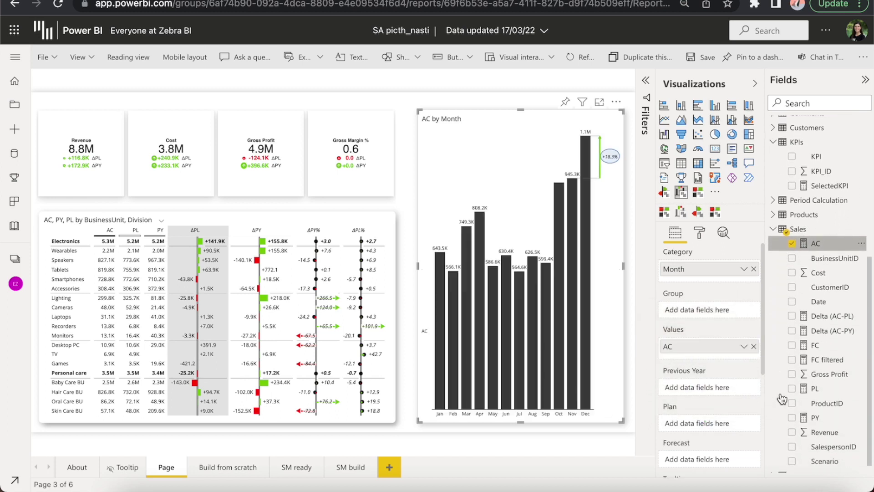
left_click_drag(814, 377, 720, 410)
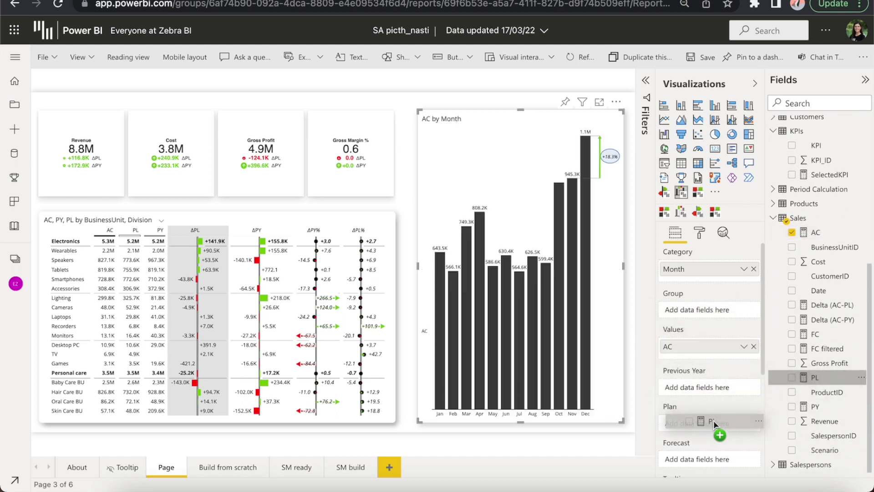
left_click_drag(713, 420, 713, 421)
left_click_drag(814, 406, 703, 388)
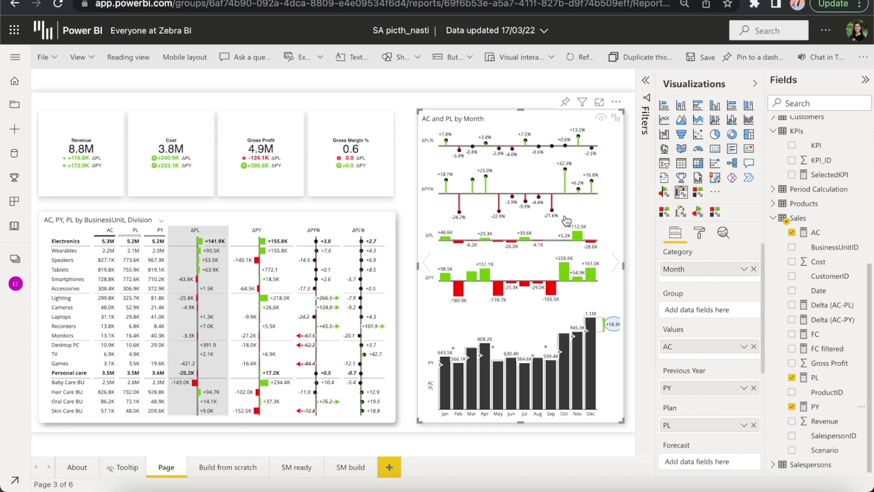
left_click(617, 268)
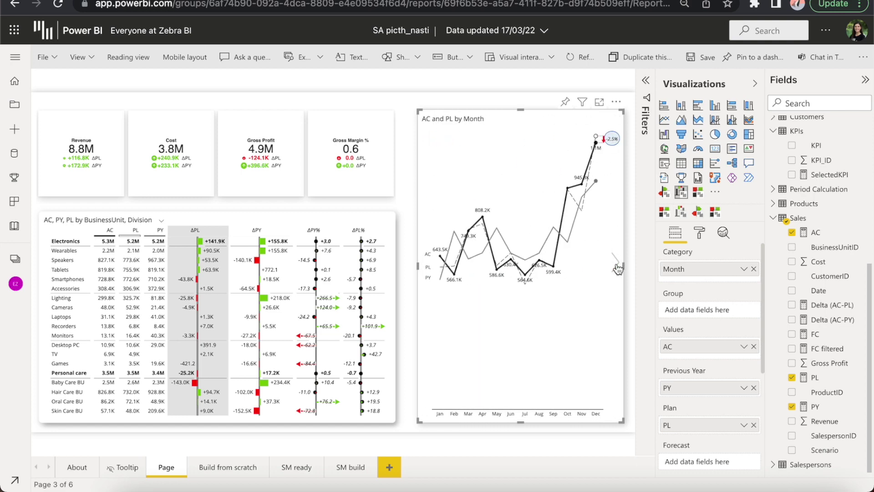
left_click(617, 268)
left_click(617, 268)
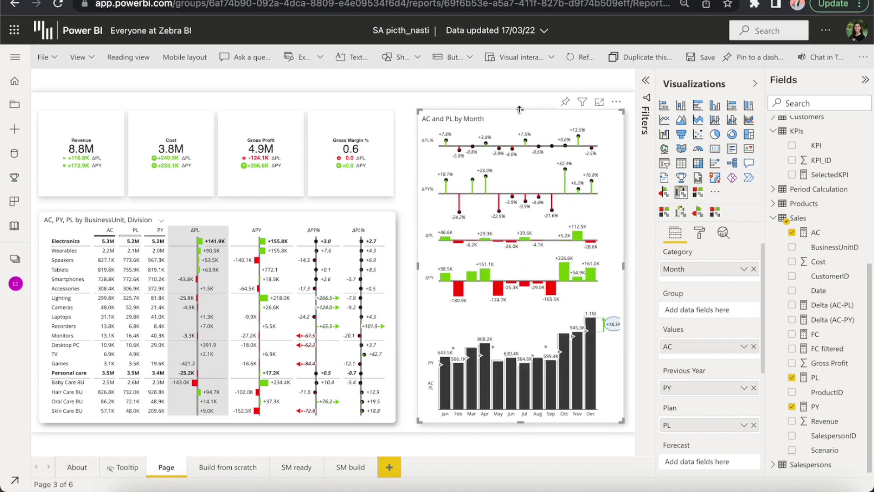
left_click_drag(520, 109, 522, 185)
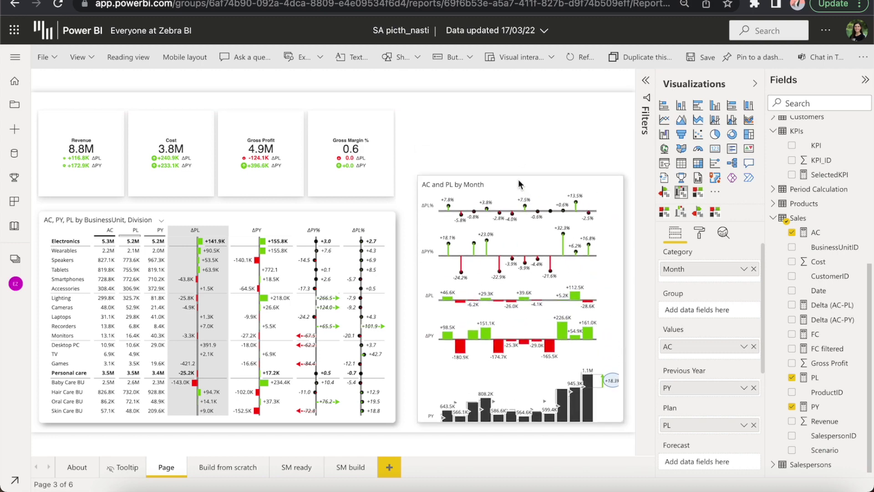
left_click_drag(520, 244, 520, 110)
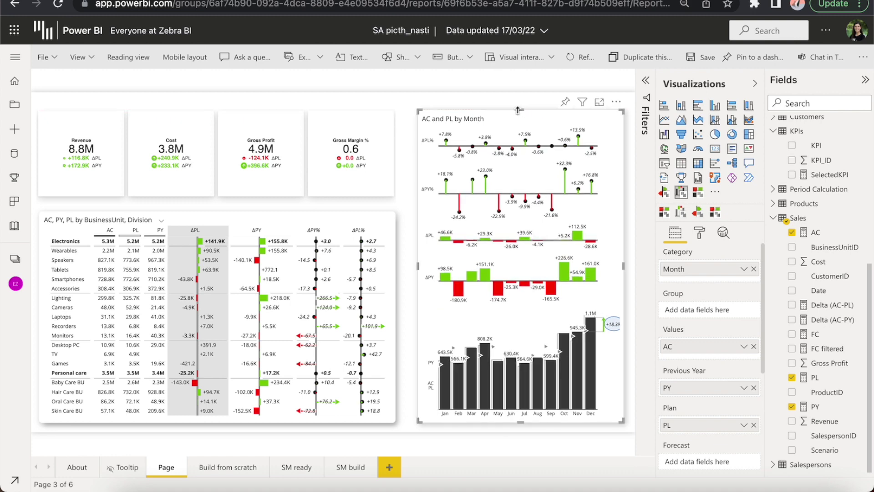
left_click(513, 97)
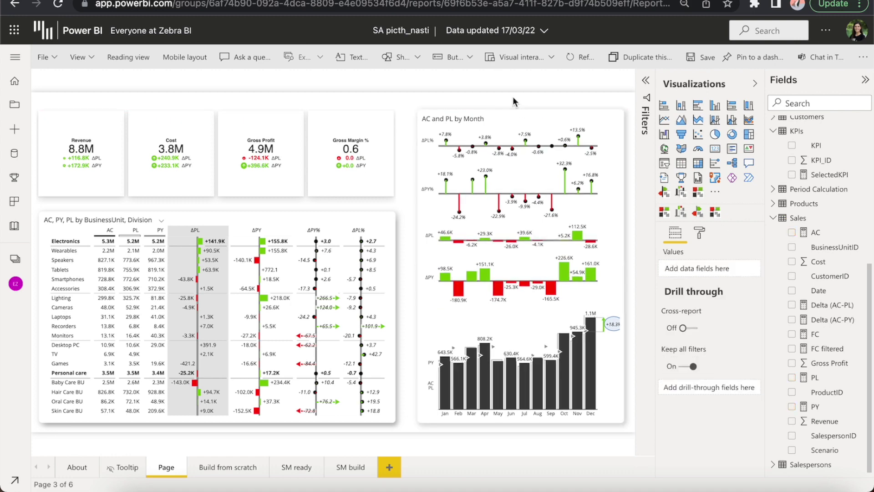
left_click(241, 132)
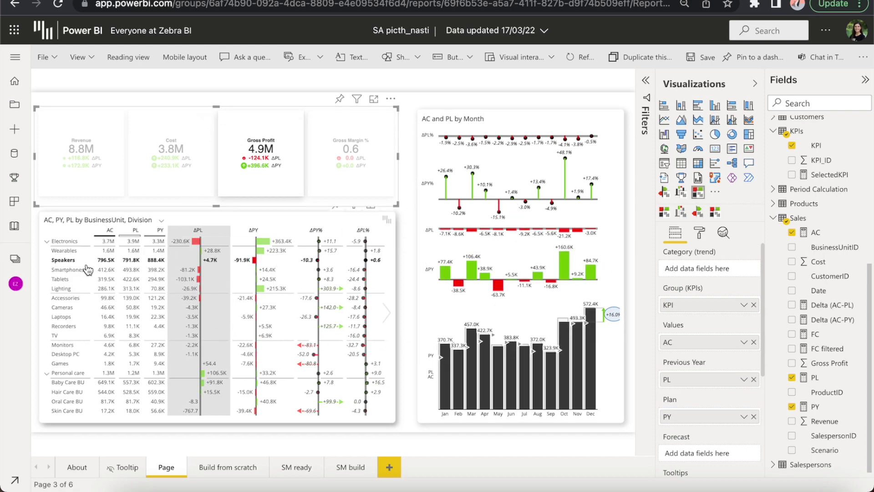
left_click(64, 250)
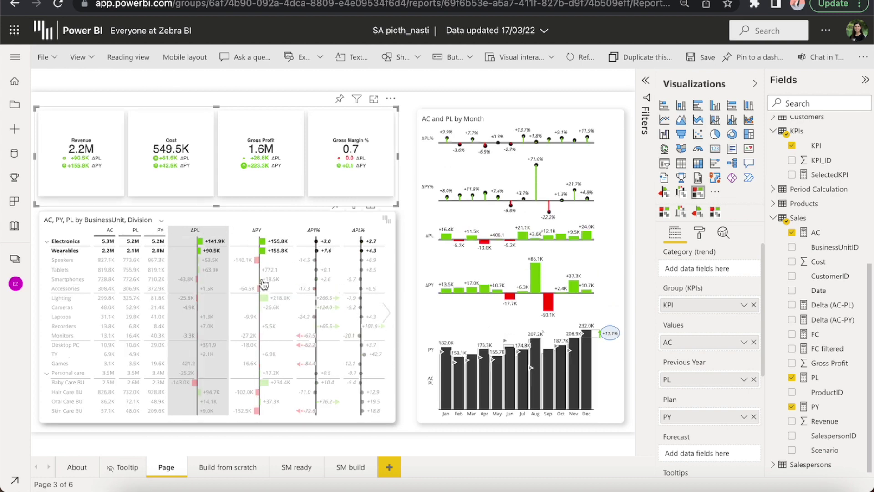
left_click(407, 210)
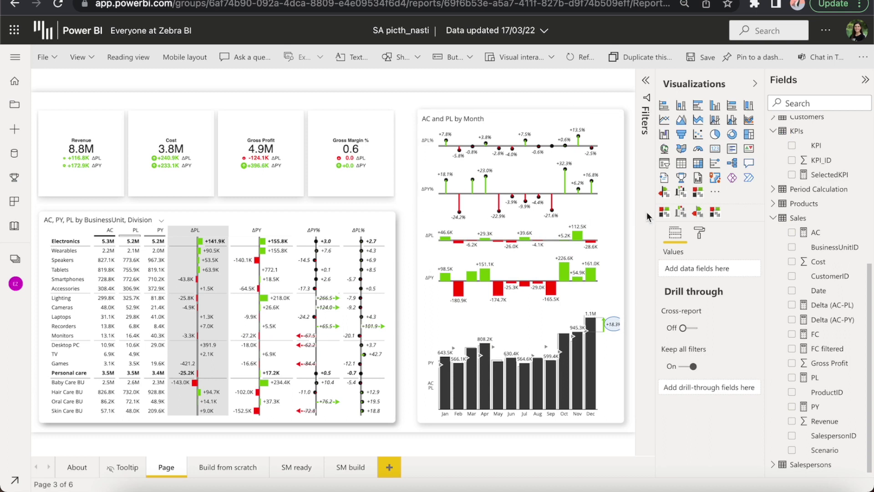
Step: Convert the KPI cards to a plain card and the business-unit table to a standard table
left_click(305, 115)
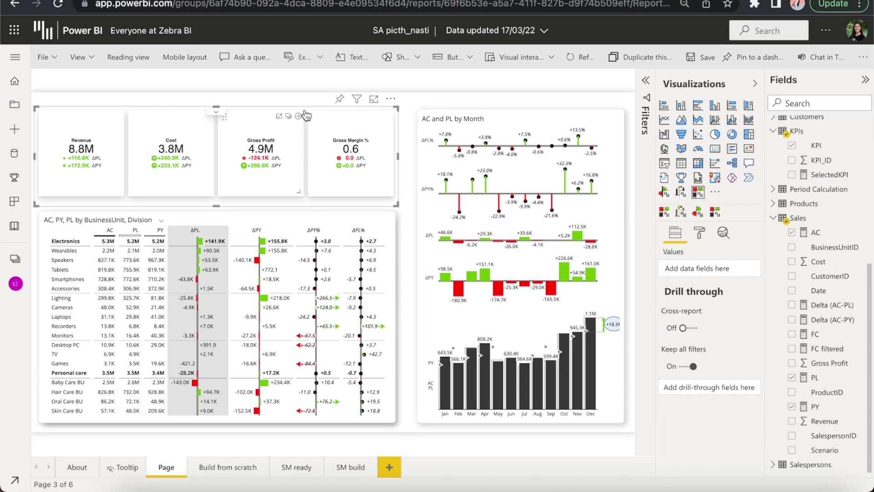
left_click(715, 149)
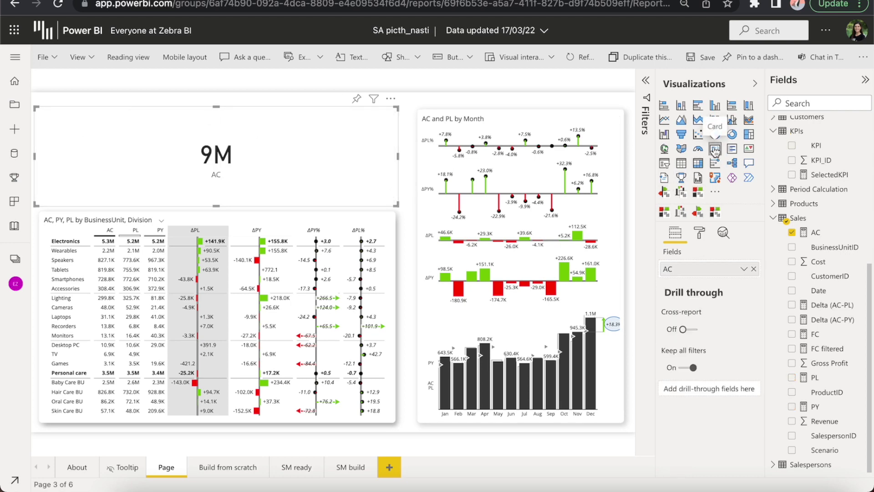
left_click(270, 217)
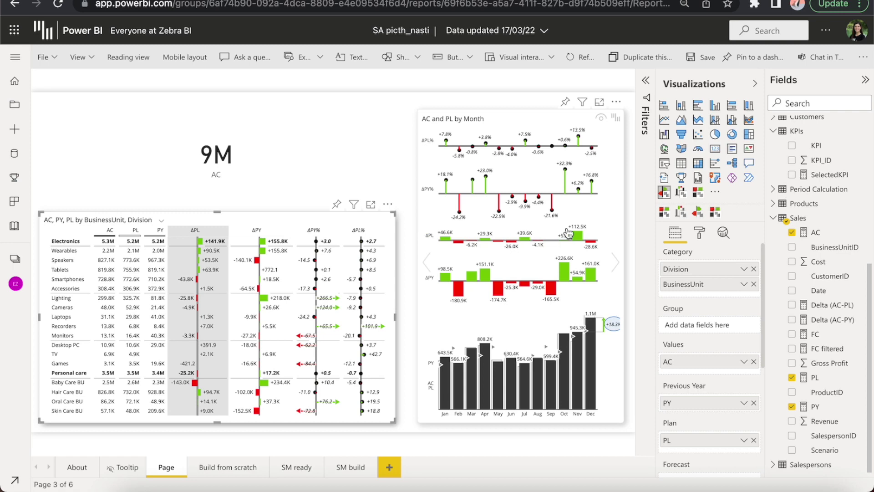
left_click(681, 163)
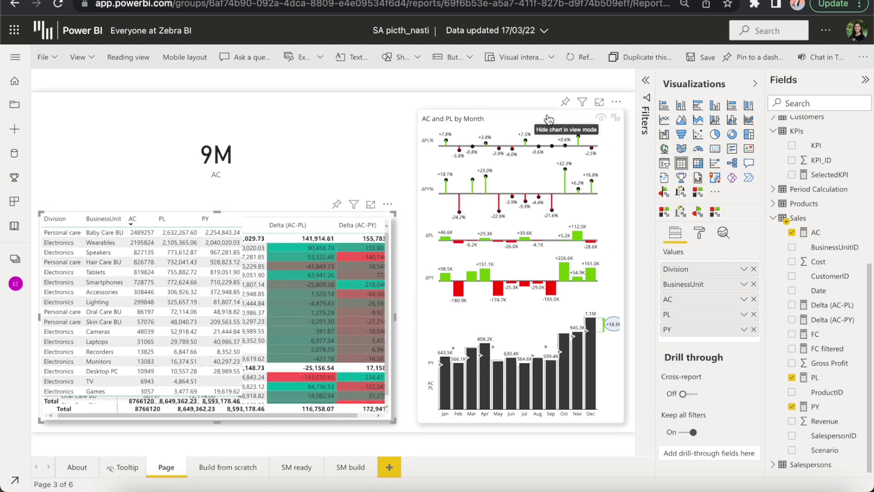
Step: Change the monthly AC and PL chart to stacked, then line and clustered column, and deselect it
left_click(566, 149)
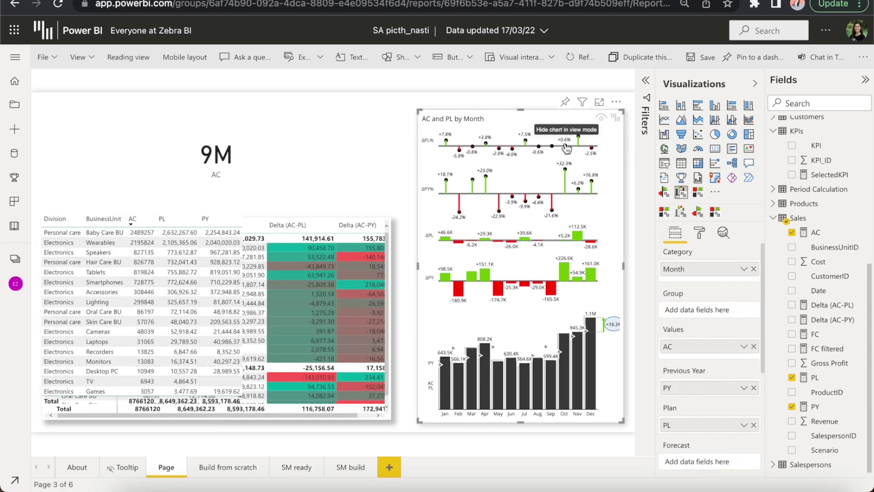
left_click(681, 107)
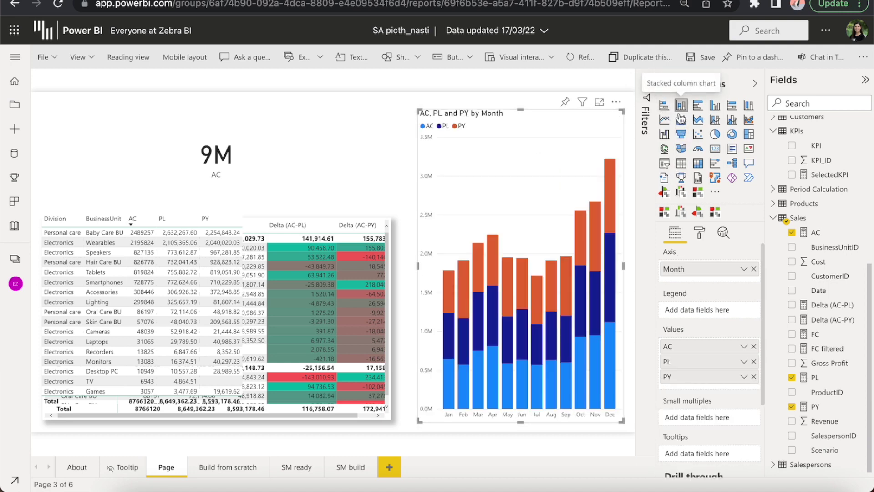
left_click(715, 120)
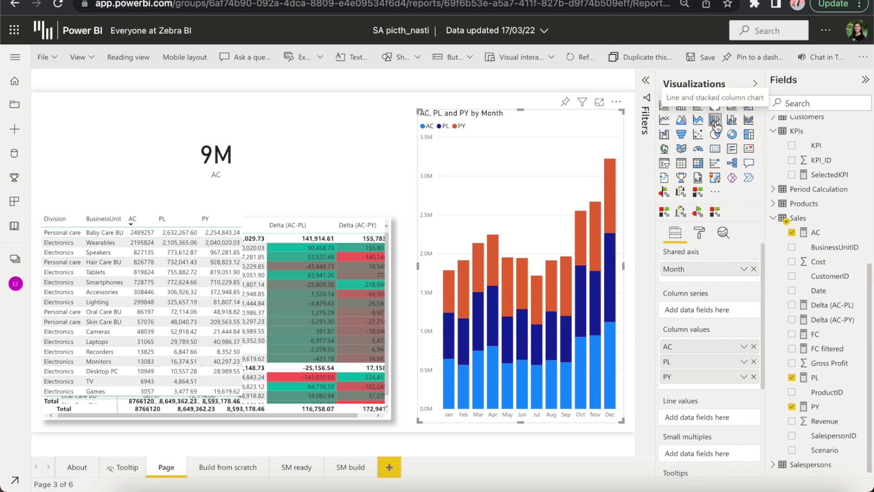
left_click(732, 120)
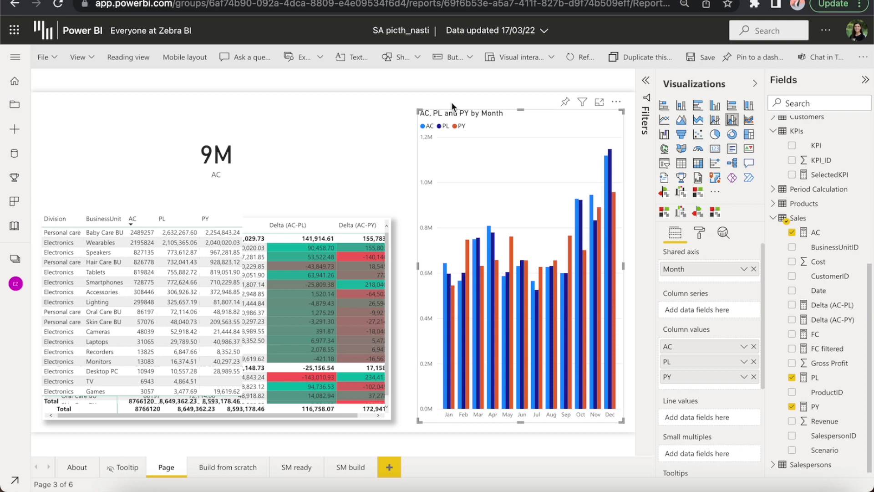
left_click(406, 98)
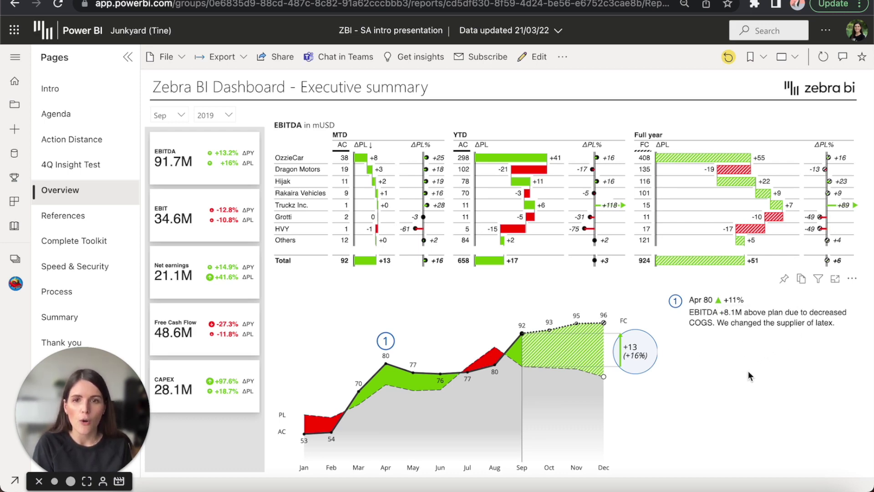
Step: Show the April note on the EBITDA chart: +8.1M above plan due to decreased COGS
mouse_move(386, 343)
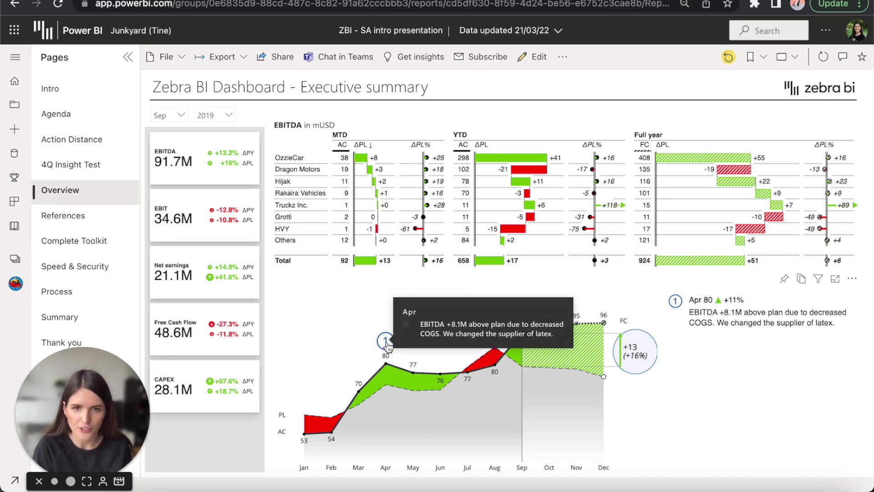
Step: Switch the monthly EBITDA chart to columns with a ΔPL% pin row and read bar value tooltips
left_click(799, 427)
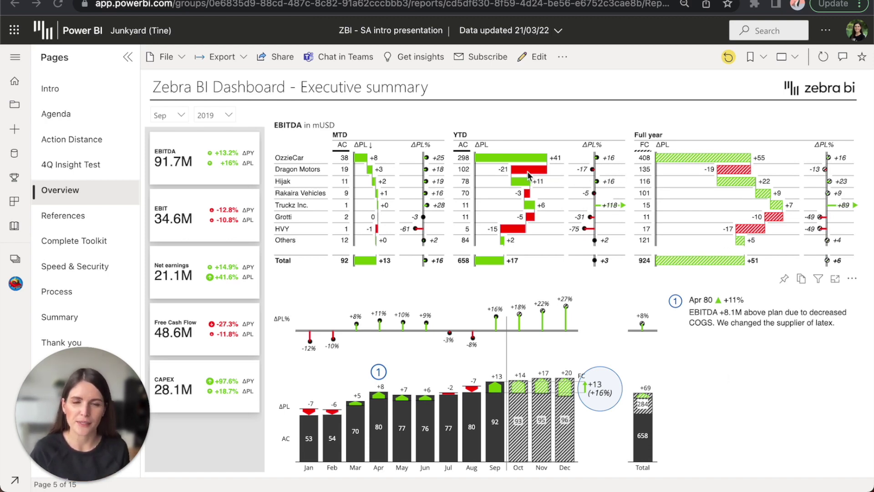
mouse_move(525, 162)
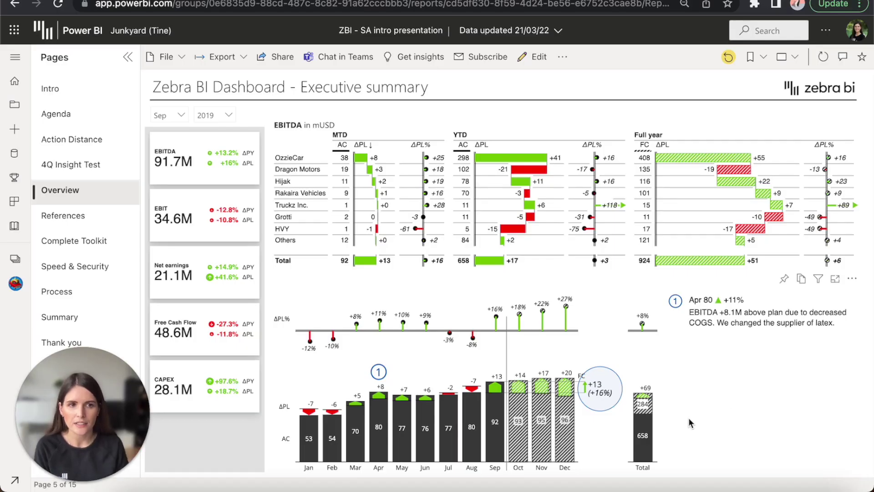
mouse_move(377, 462)
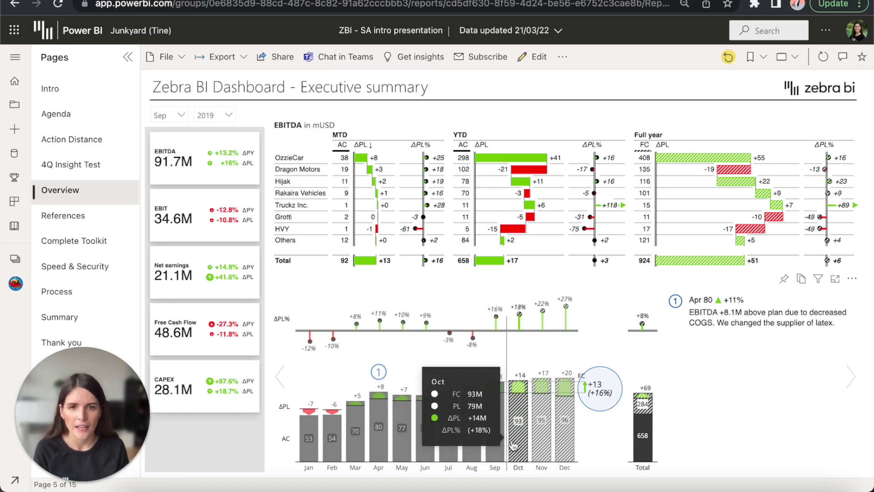
mouse_move(520, 449)
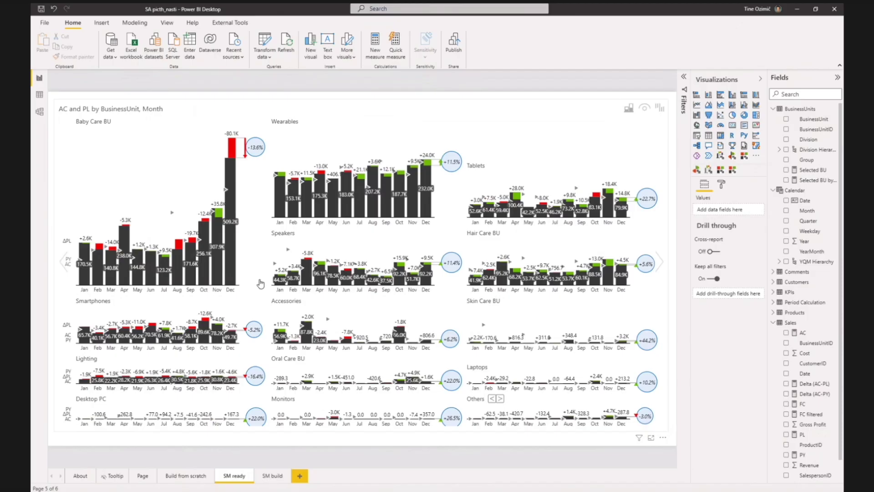
Step: Highlight June across all business unit small multiples, then clear the highlight
left_click(541, 389)
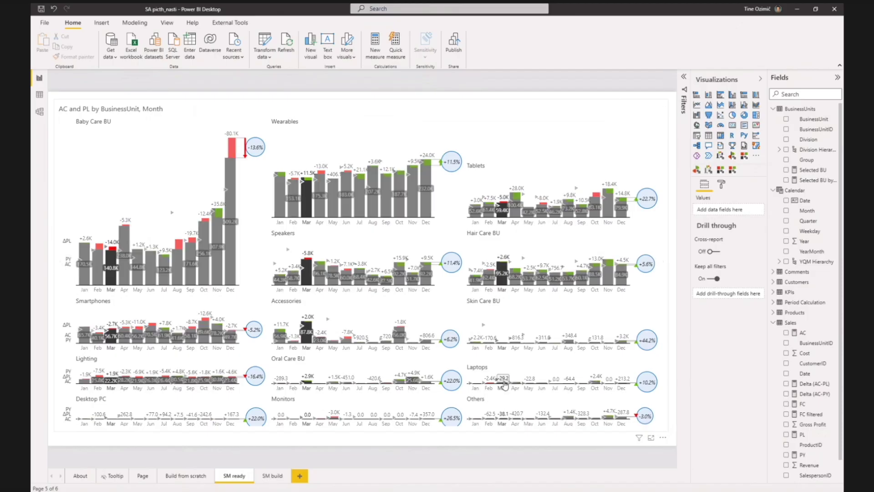
left_click(534, 367)
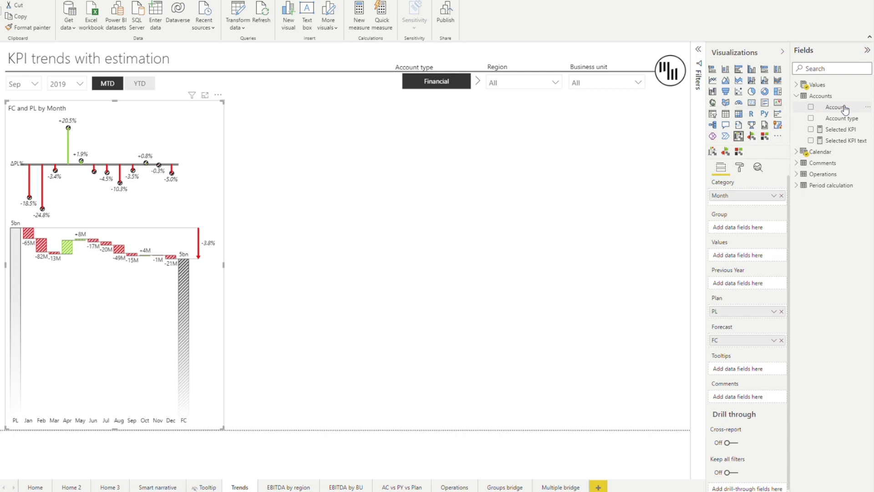
Step: Group the FC and PL by Month chart into small multiples by Account and widen it across the page
left_click_drag(844, 110, 751, 204)
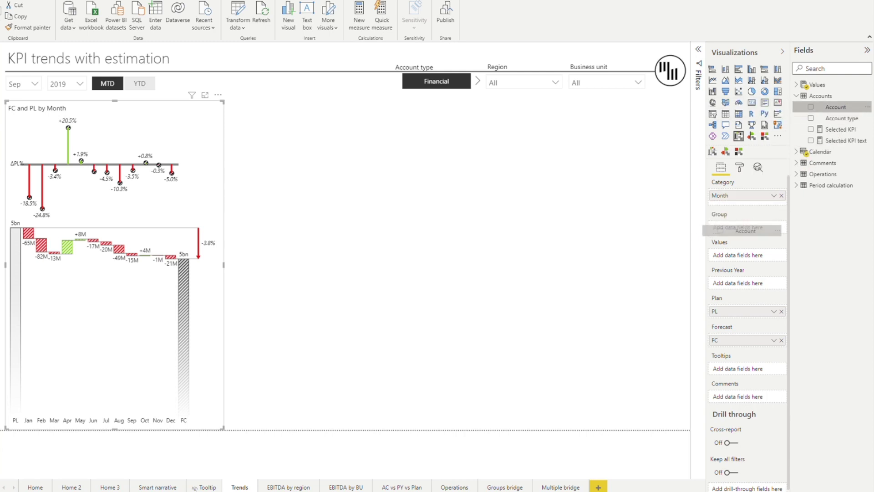
left_click_drag(751, 230, 758, 229)
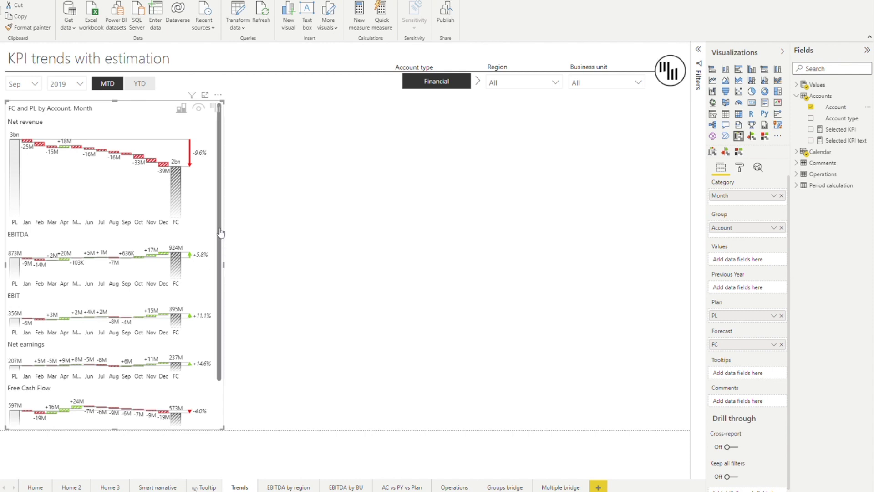
mouse_move(221, 231)
left_mouse_down()
mouse_move(216, 285)
mouse_move(220, 231)
left_mouse_up()
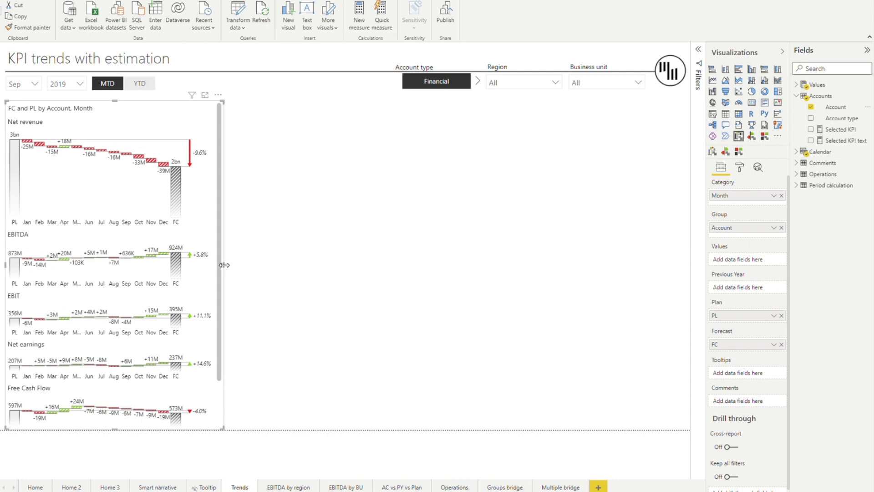
left_click_drag(224, 269, 687, 271)
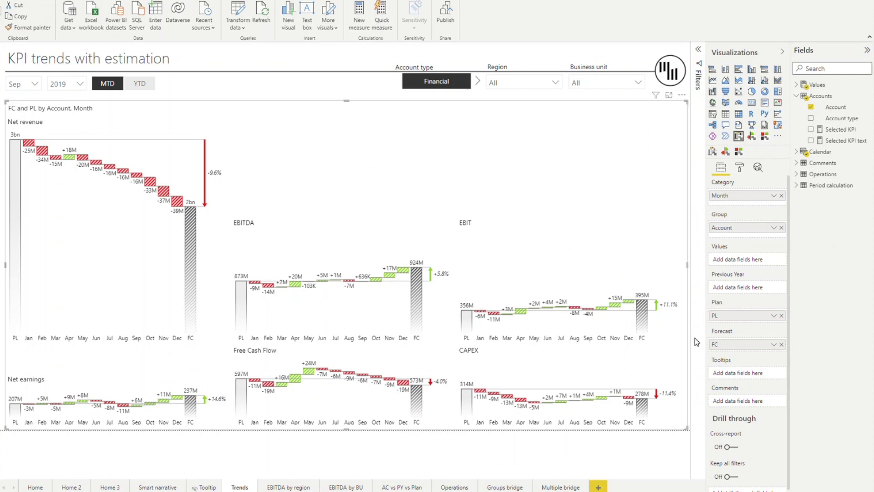
left_click(614, 54)
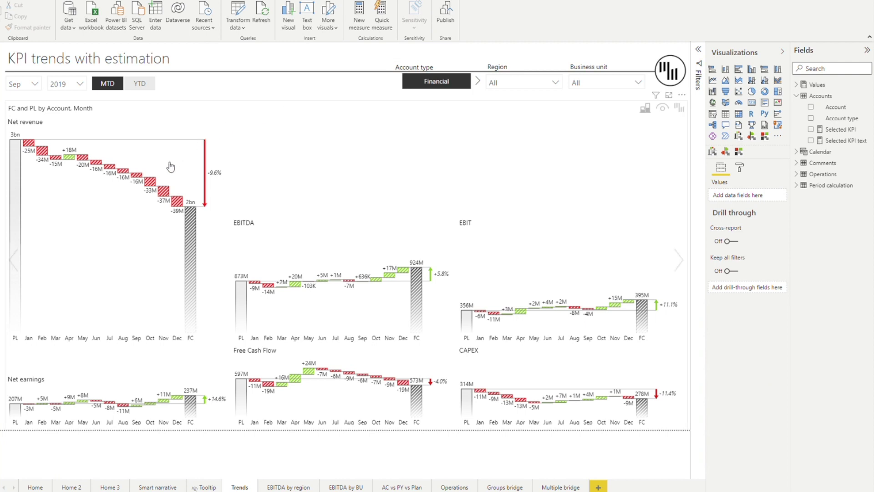
Step: Highlight November across the account charts and inspect the enlarged EBITDA chart
left_click(163, 190)
left_click(244, 223)
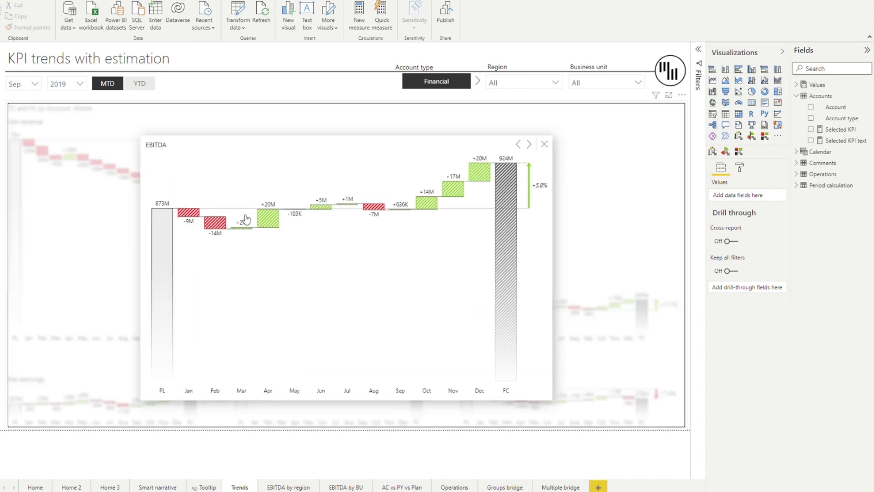
left_click(545, 144)
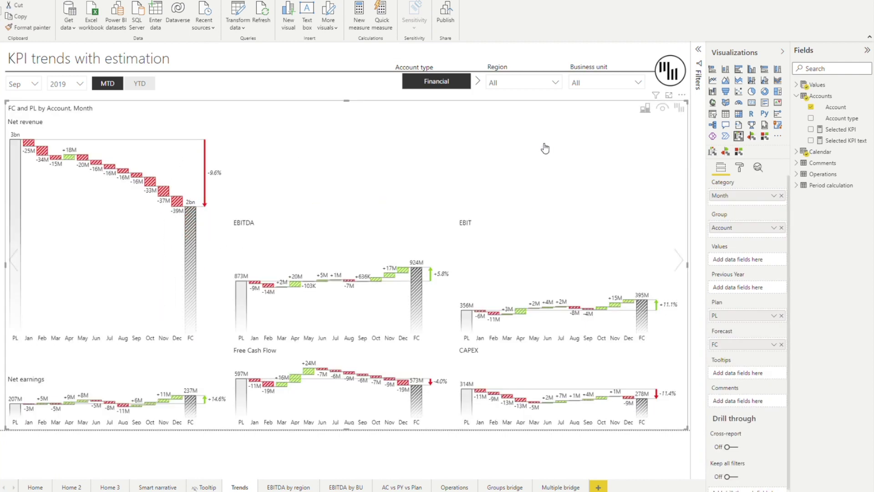
Step: Cycle the small multiples through stacked columns, area and line charts, back to waterfall bridges
left_click(678, 263)
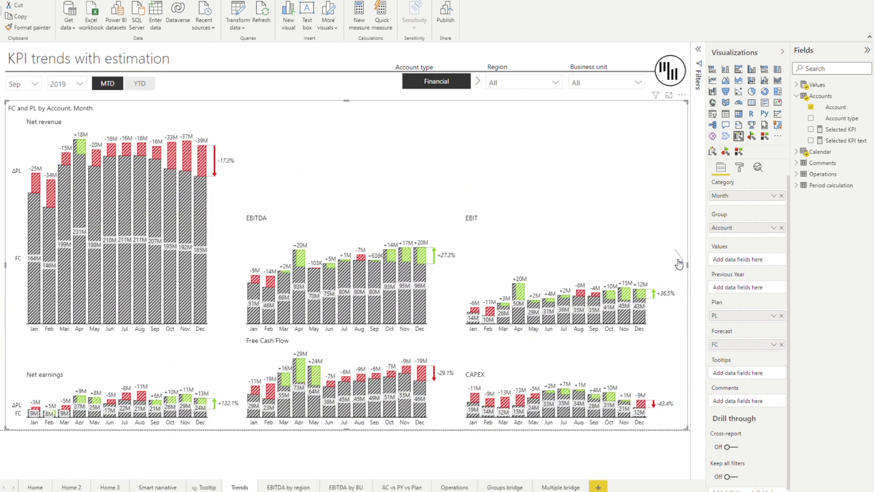
left_click(678, 264)
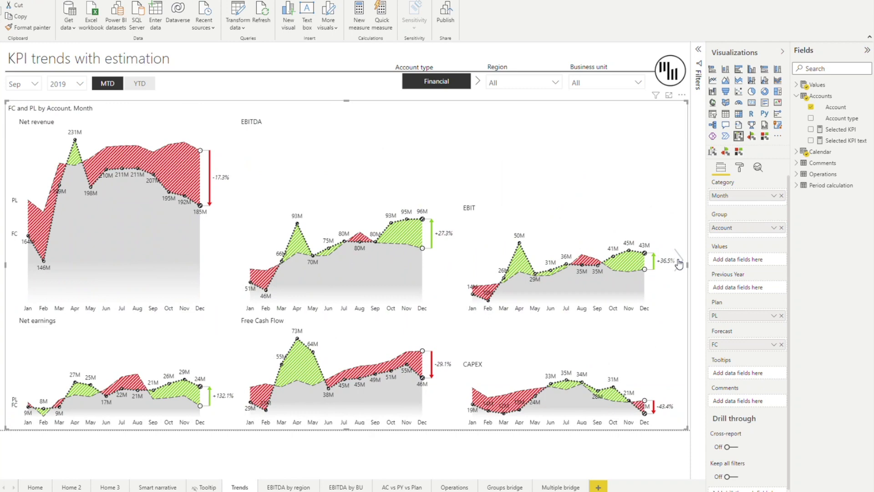
left_click(679, 264)
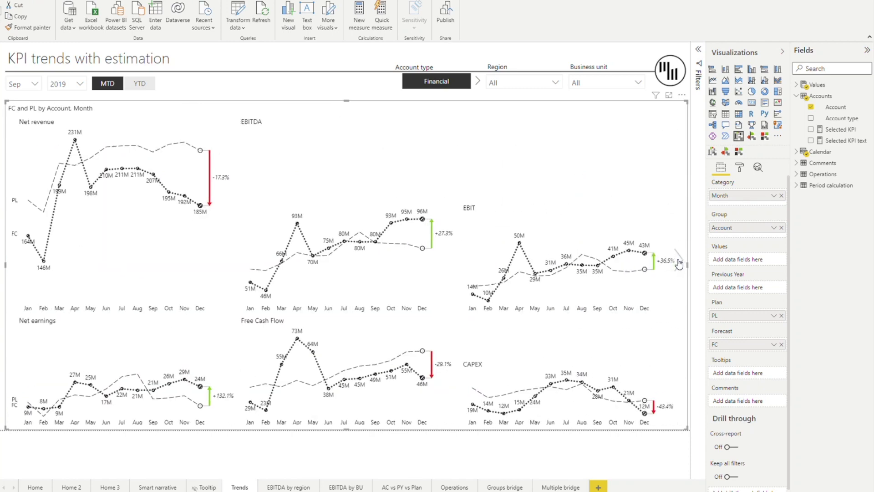
left_click(678, 264)
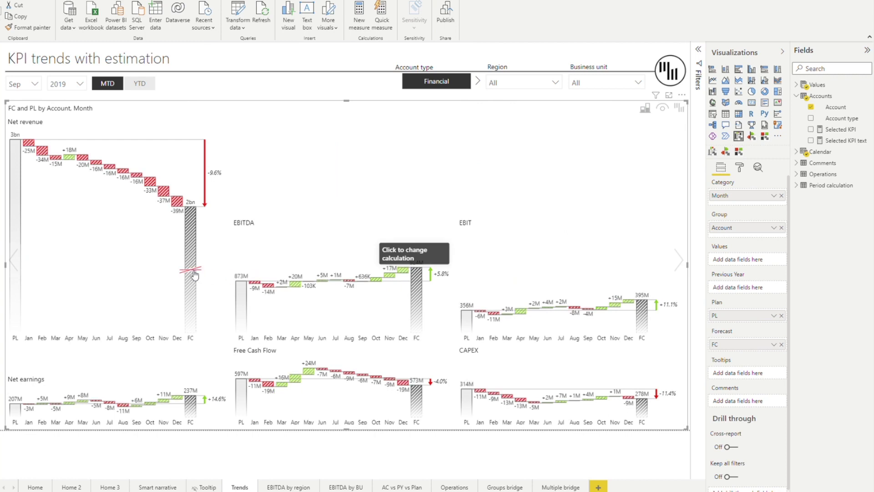
Step: Show the variance labels as both absolute values and percentages
mouse_move(193, 273)
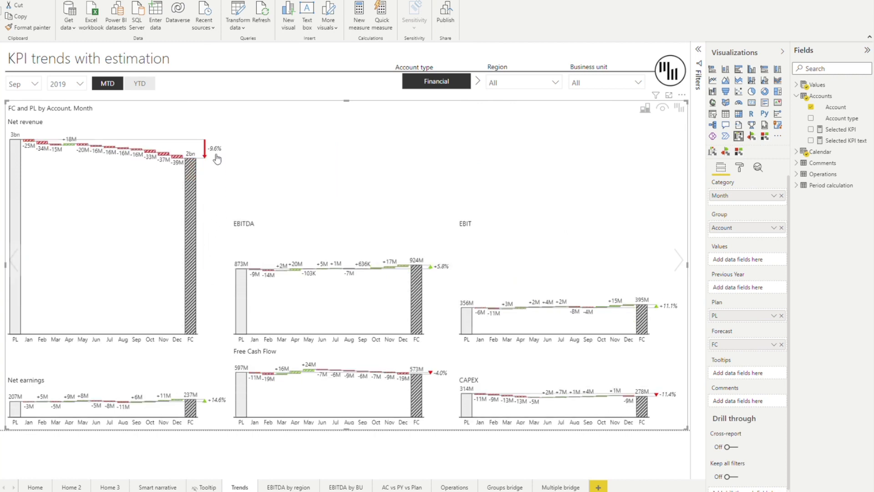
left_click(217, 155)
left_click(220, 154)
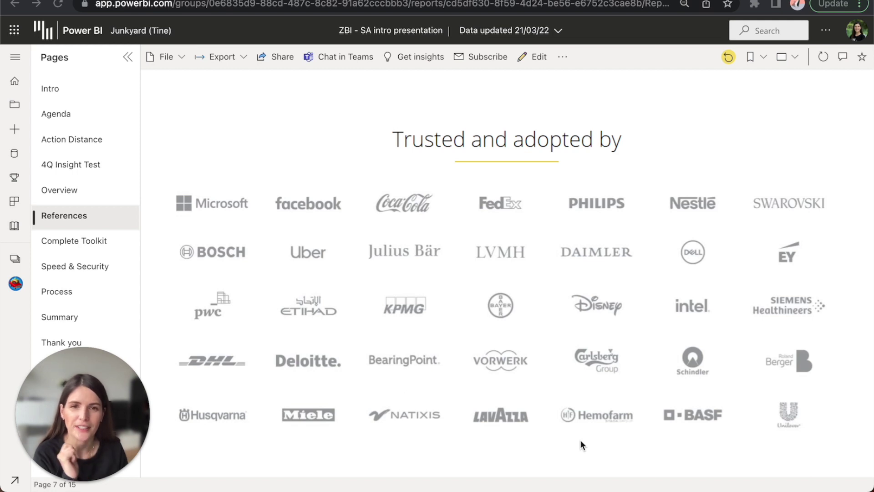
Step: Advance to the Complete Toolkit page, page 8 of 15
key("ctrl+Page_Down")
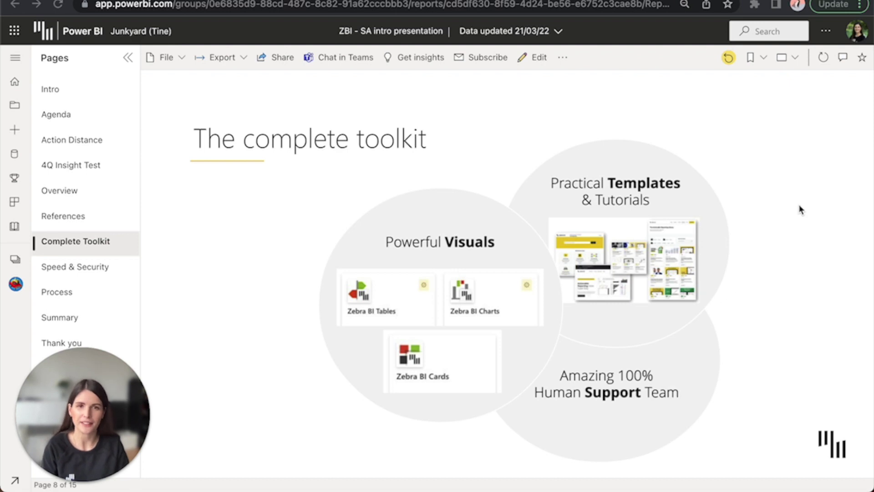
key("Page_Down")
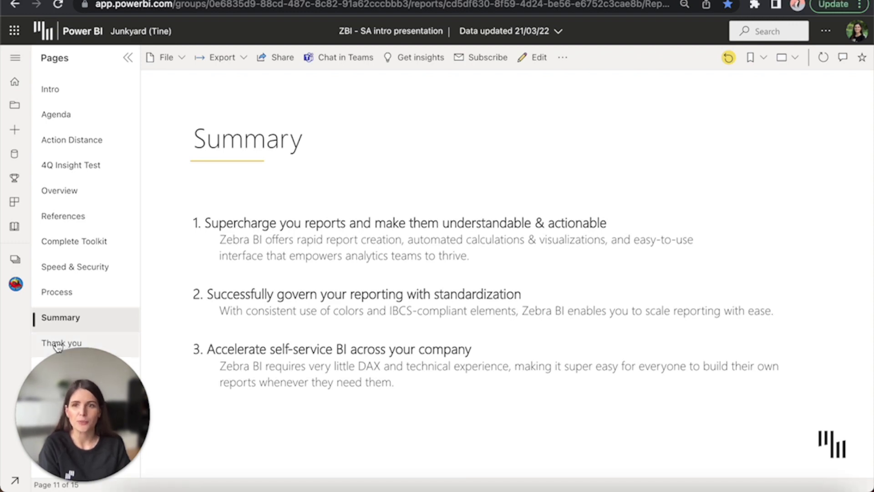
Step: Go to the Thank you page from the Pages pane
left_click(114, 347)
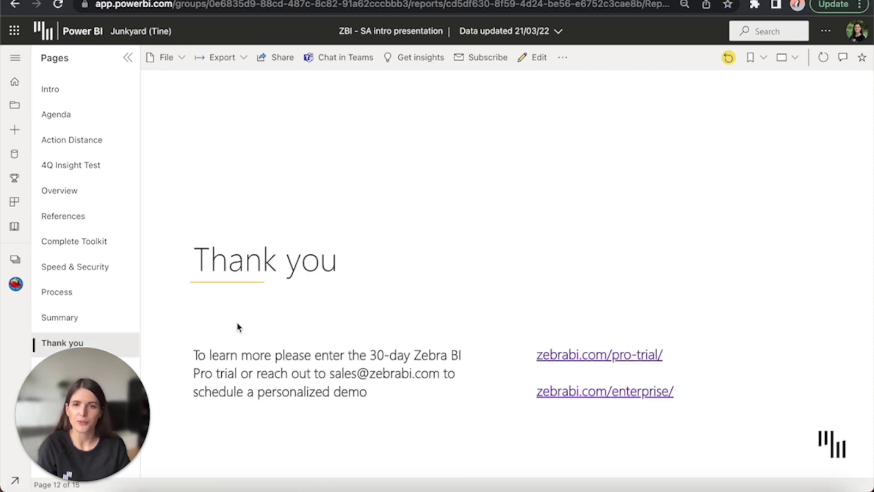